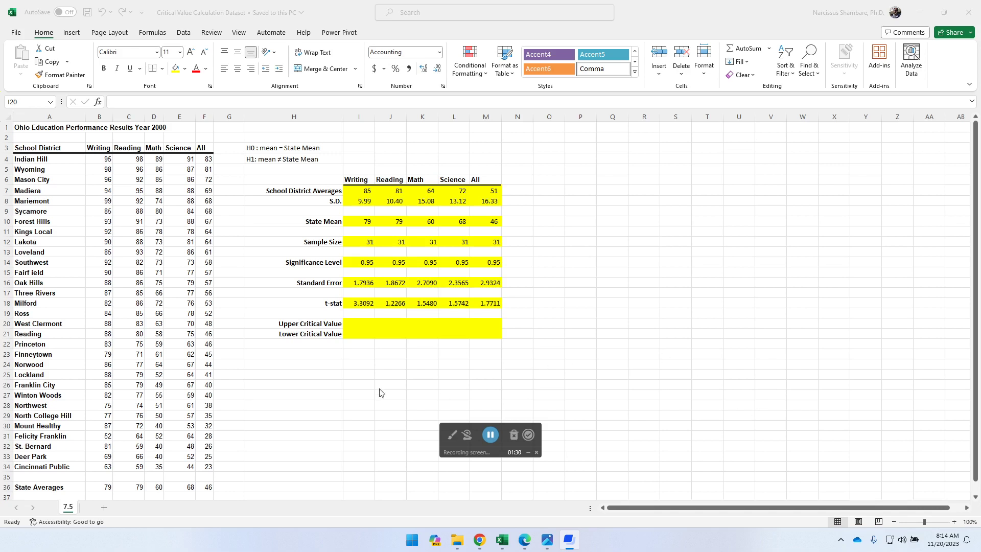
Enter =T.INV.2T(1-I14,I12-1) in I20 to get the Writing upper critical value 2.0423
left_click(359, 323)
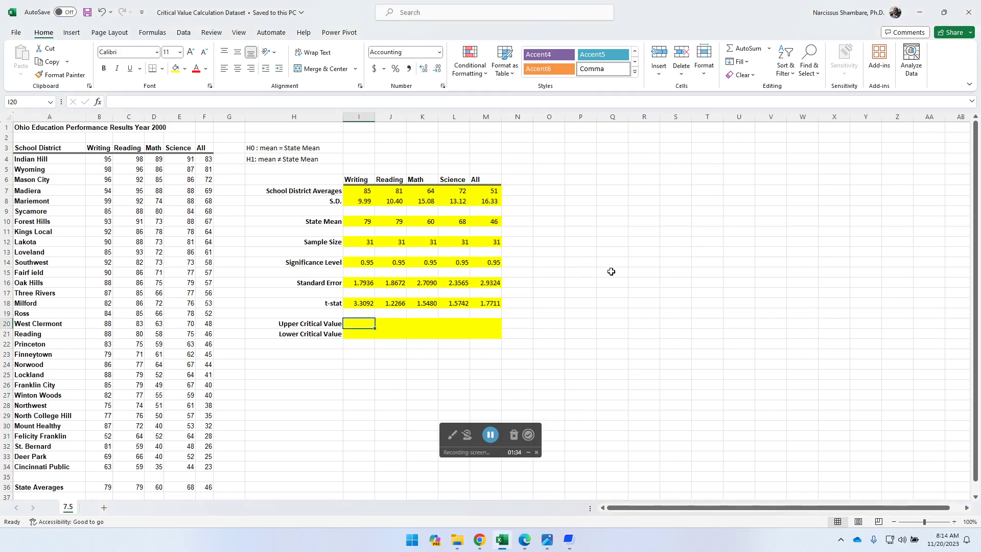
type("=")
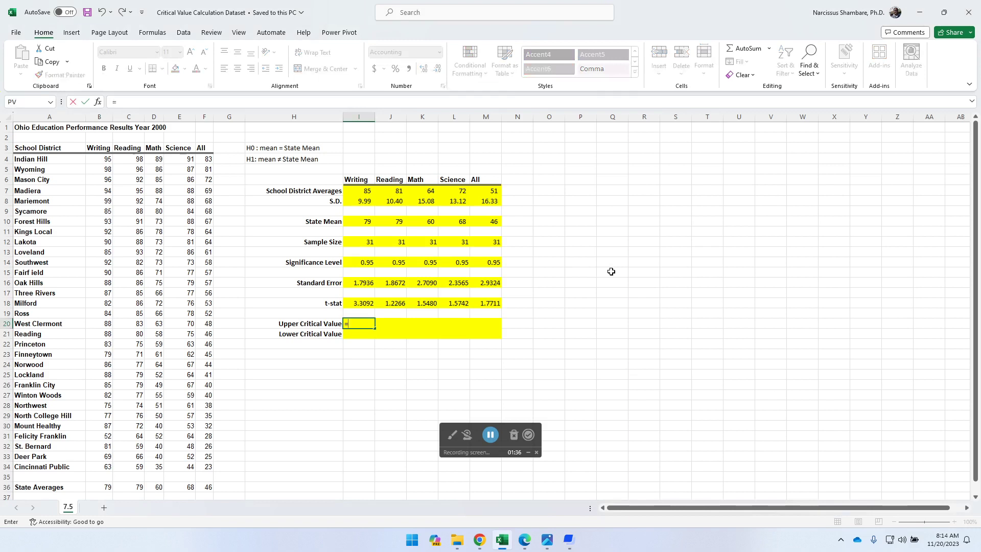
type("T")
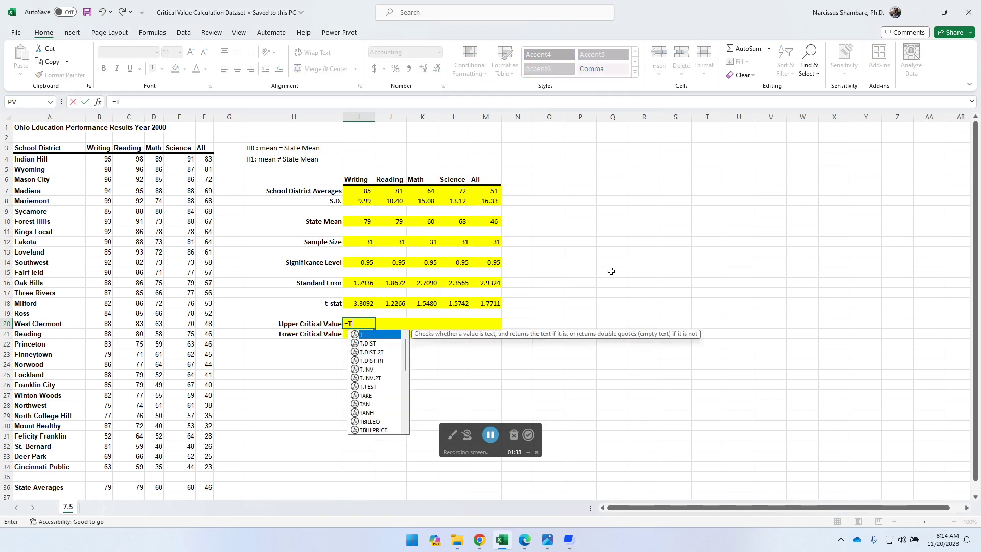
type(".INV")
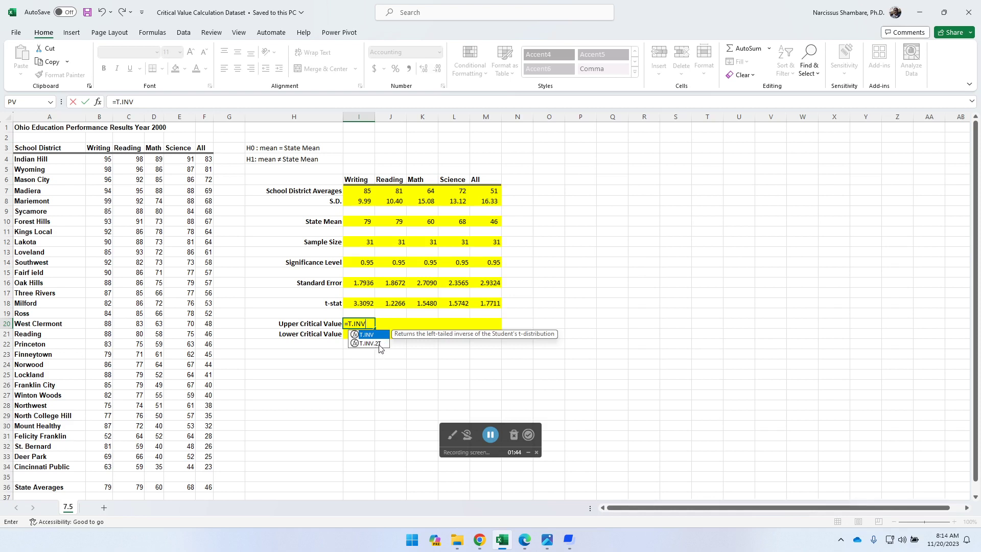
left_click(374, 345)
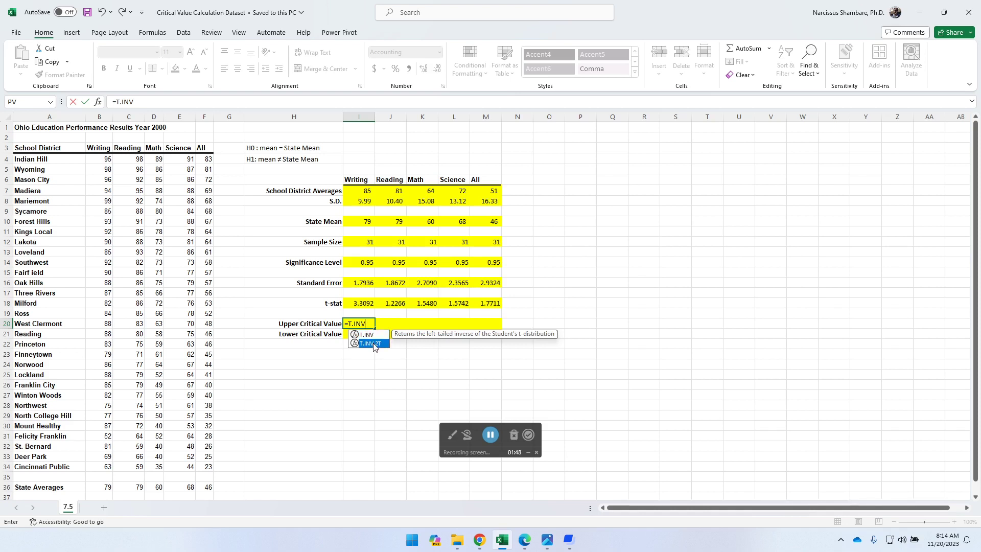
double_click(374, 346)
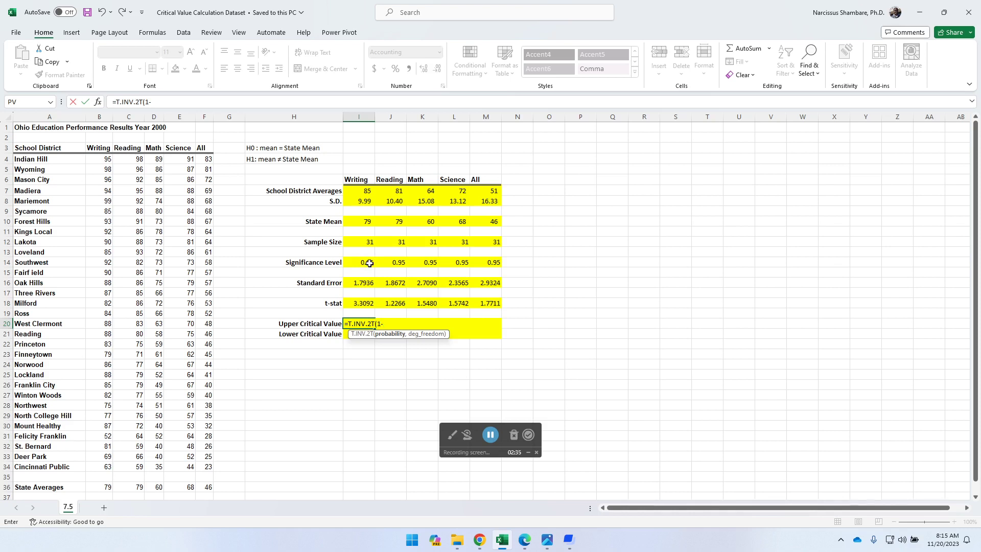
left_click(368, 264)
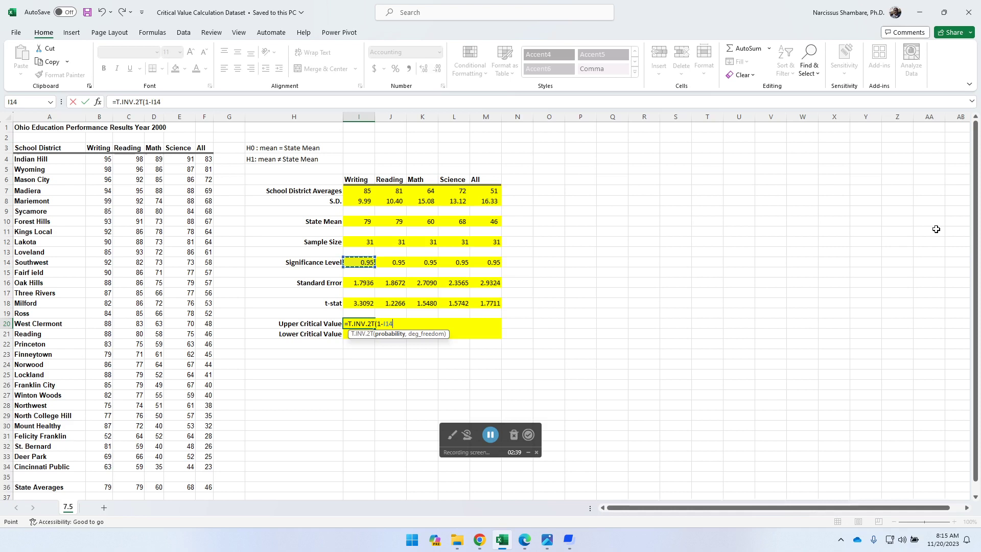
type(",")
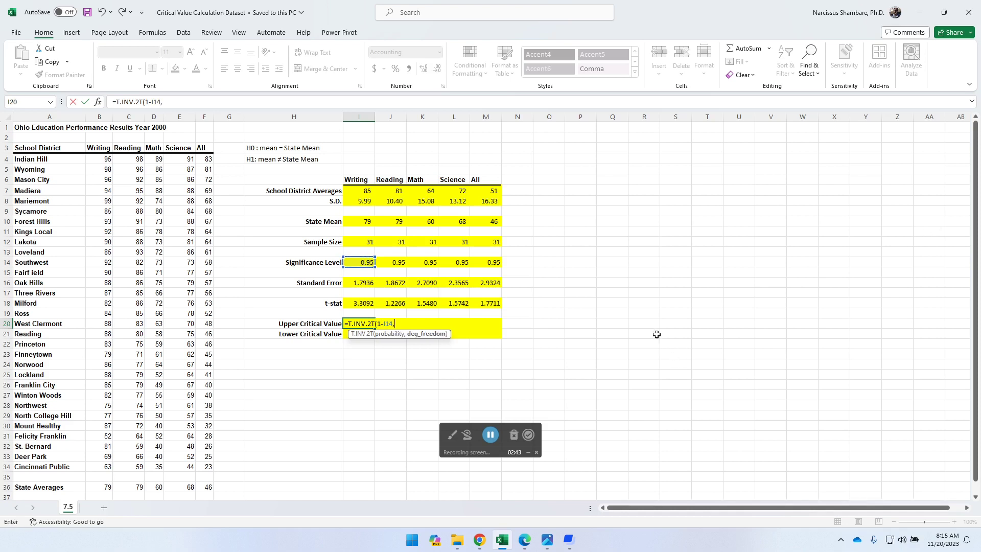
left_click(368, 242)
type("-")
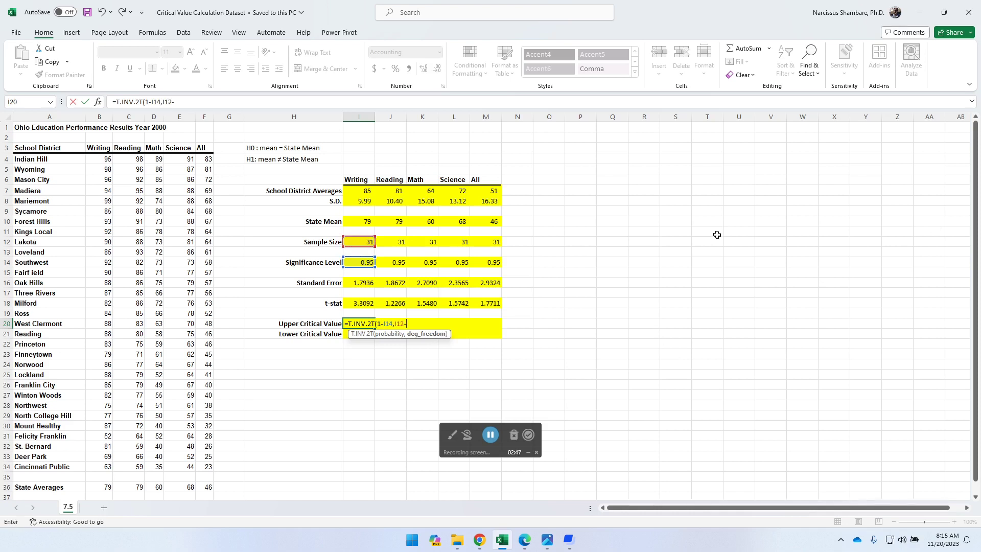
type("1)")
key("Return")
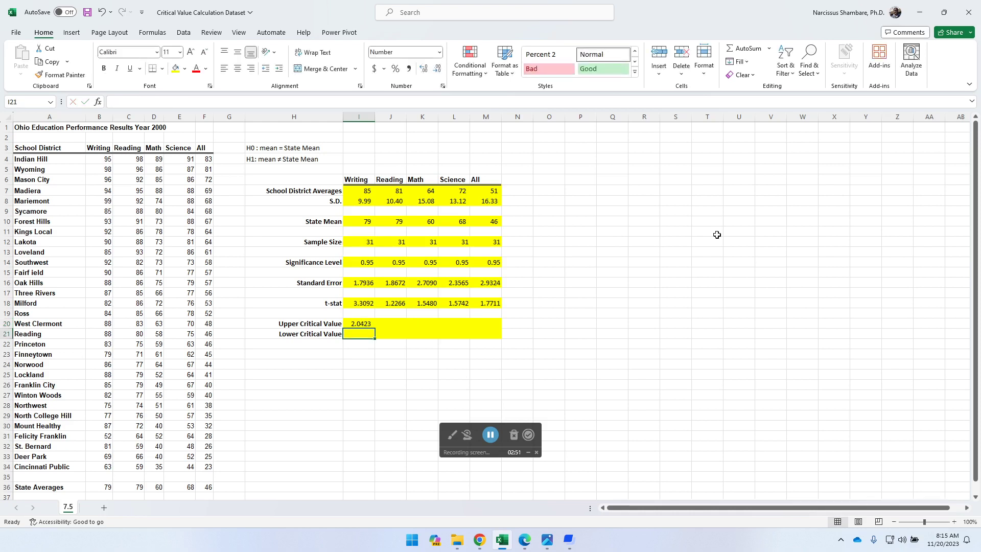
Fill the I20 critical value formula right through M20 so every subject shows 2.0423
key("Up")
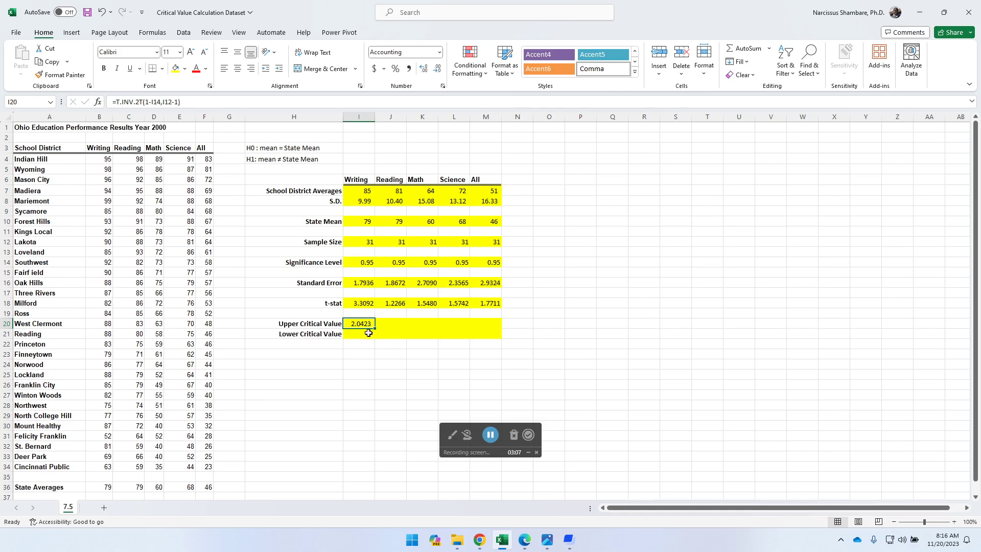
left_click_drag(375, 328, 496, 331)
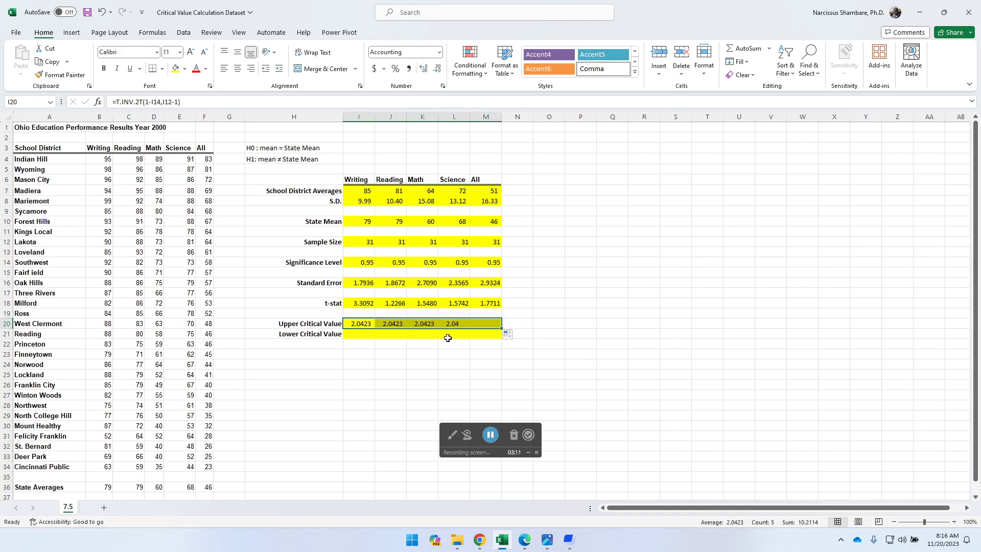
left_click(362, 333)
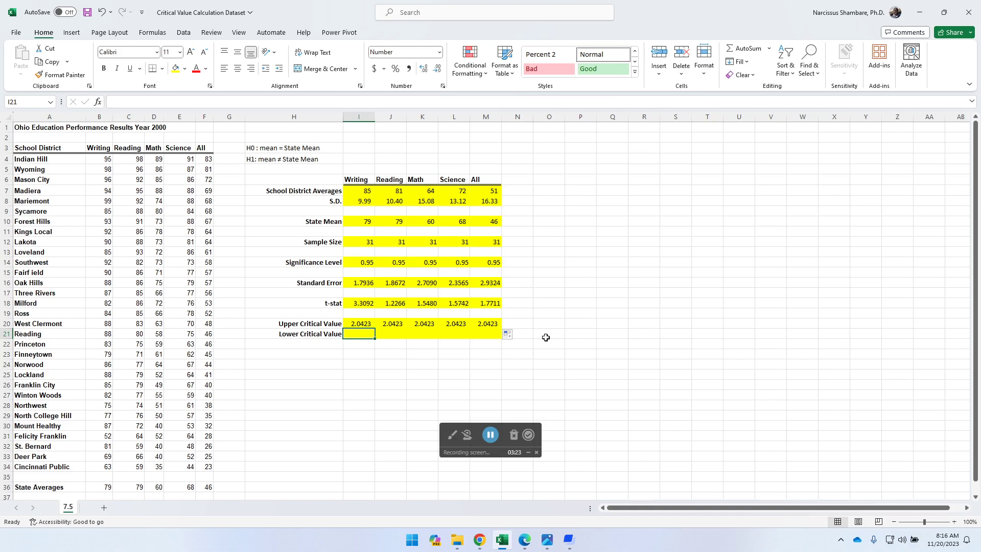
Enter =-I20 in I21 and fill it across to M21, giving -2.0423 for each subject
type("=")
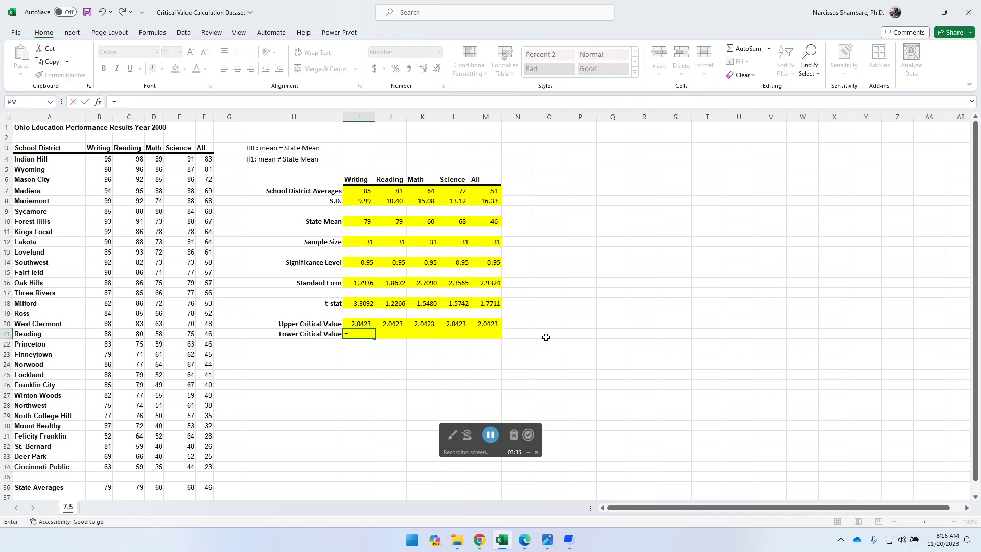
type("-")
left_click(362, 324)
key("Return")
key("Up")
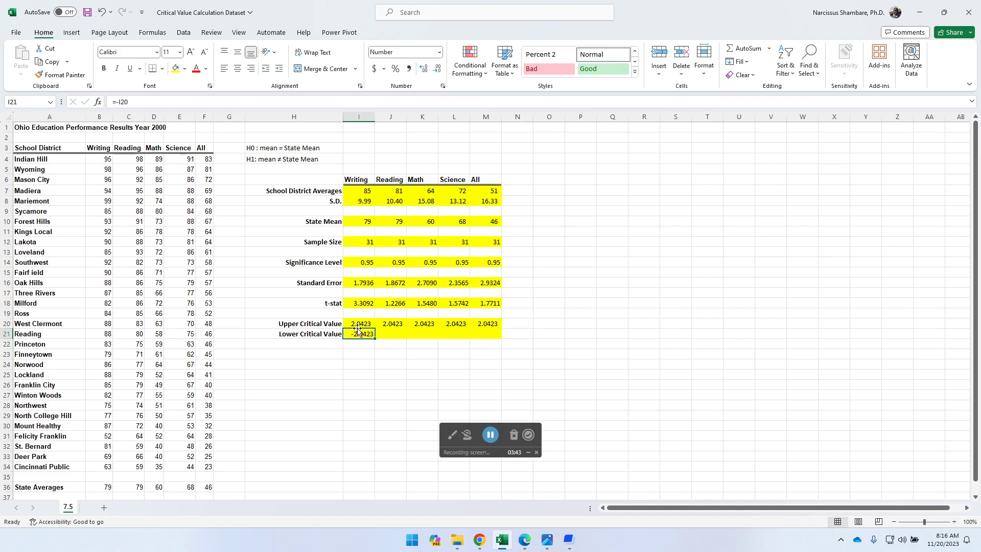
left_click_drag(375, 338, 492, 336)
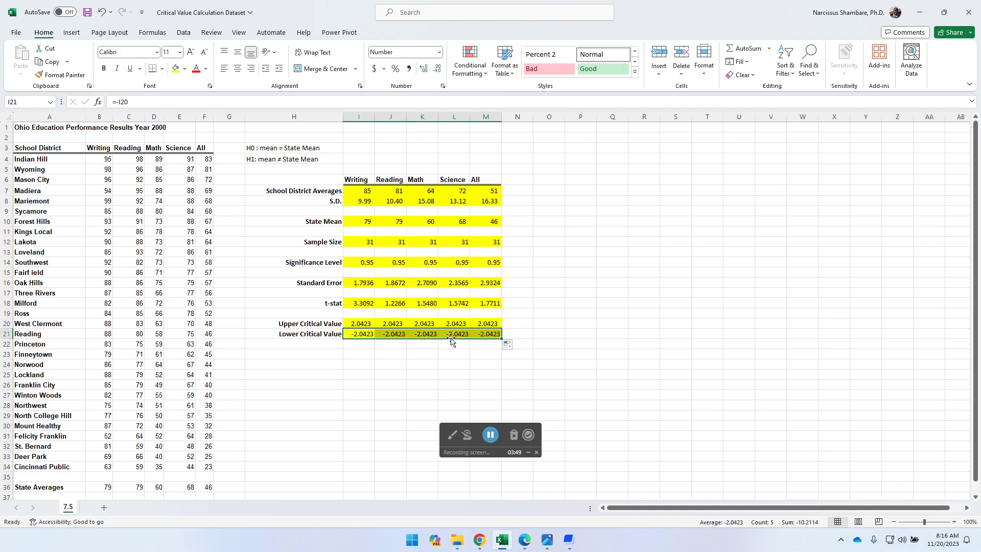
mouse_move(548, 543)
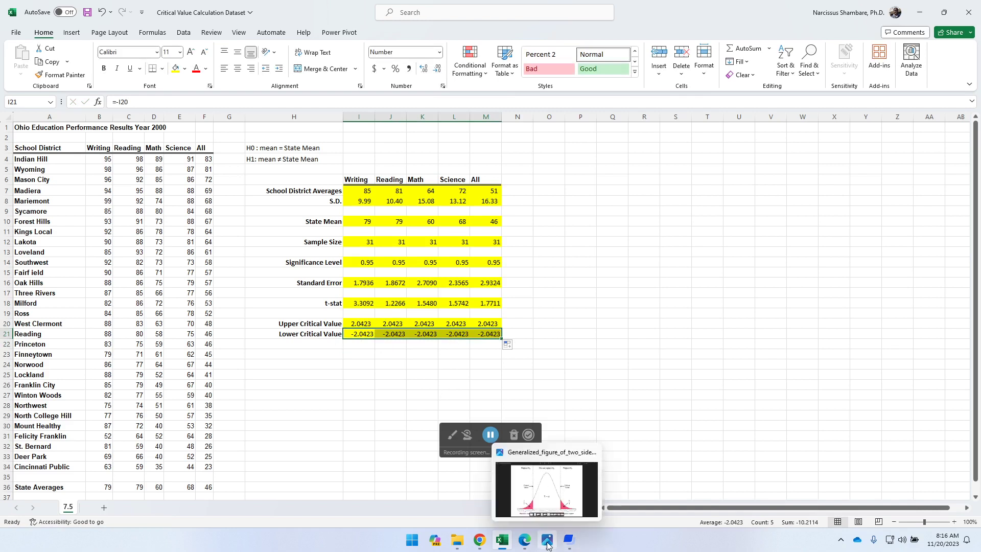
left_click(552, 497)
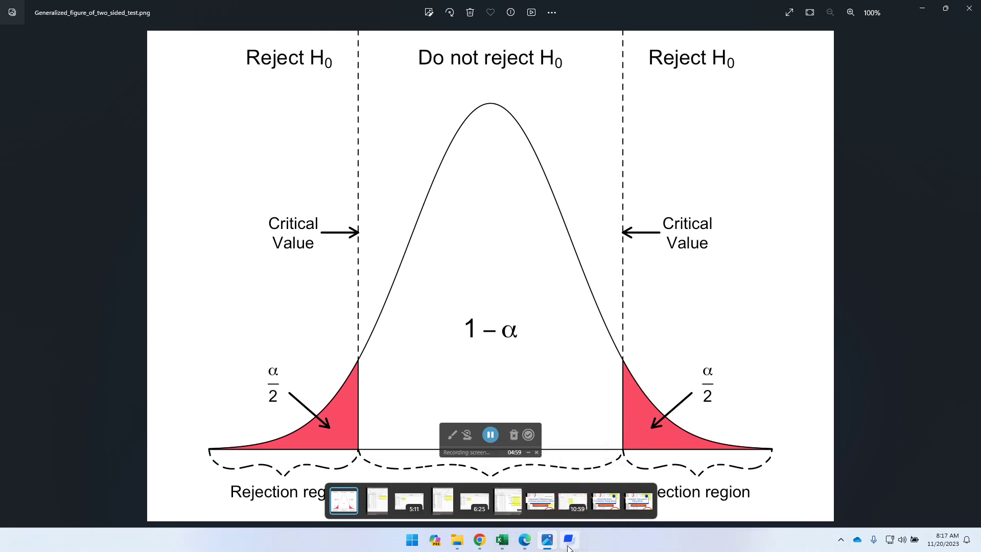
mouse_move(547, 540)
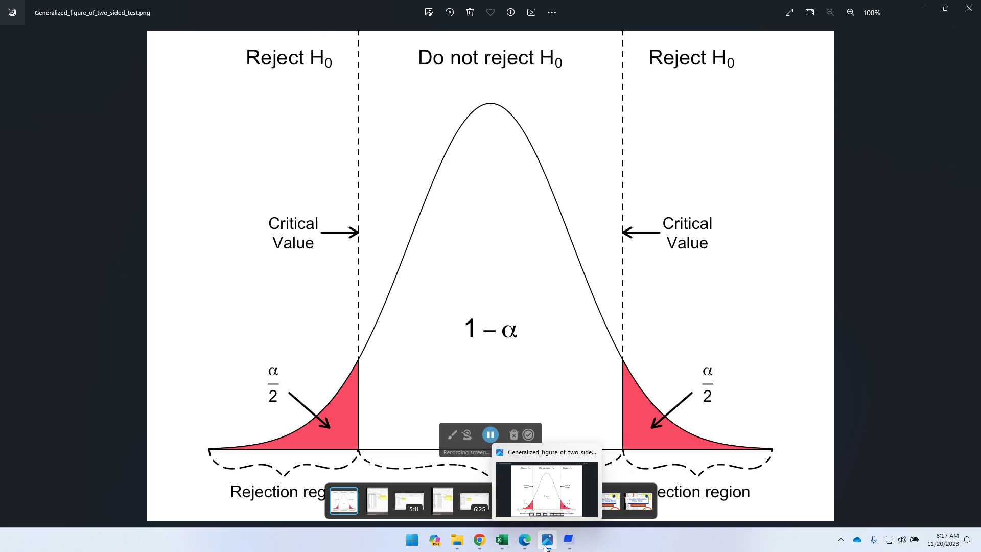
left_click(502, 540)
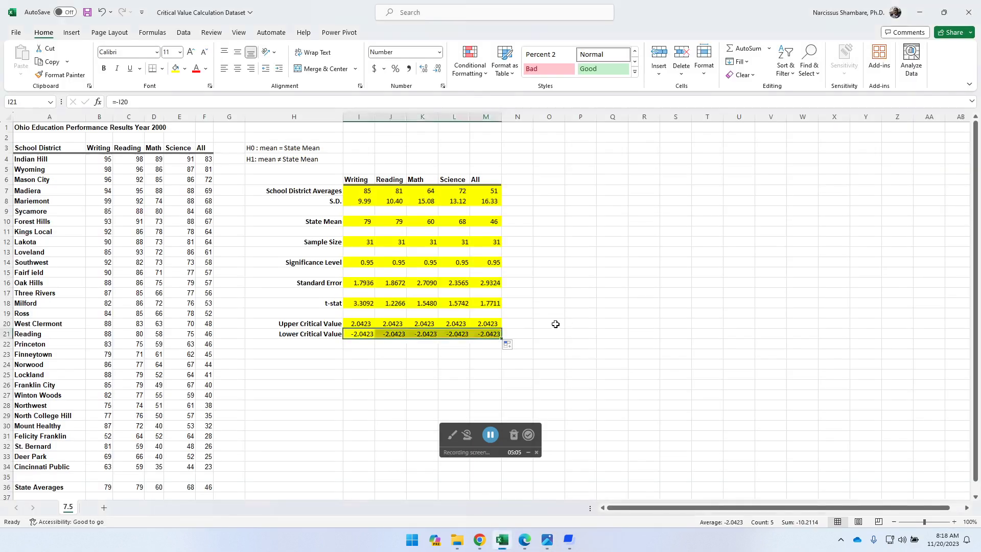
left_click(403, 365)
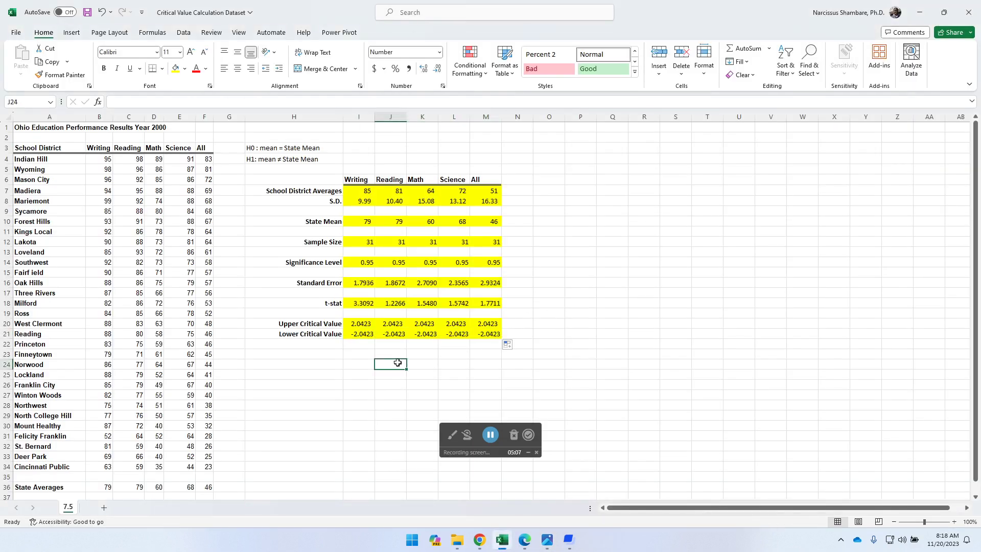
left_click(357, 353)
left_click(364, 324)
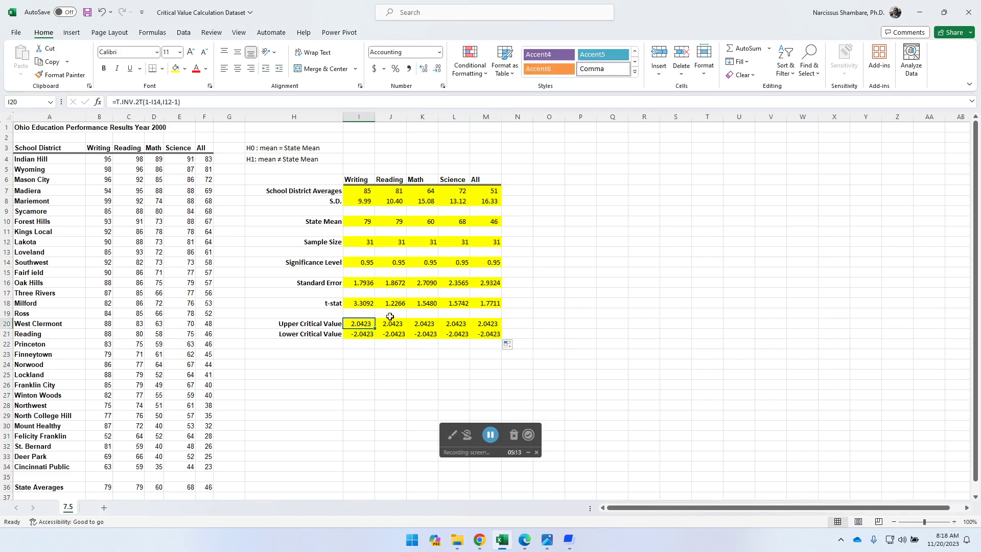
left_click(362, 356)
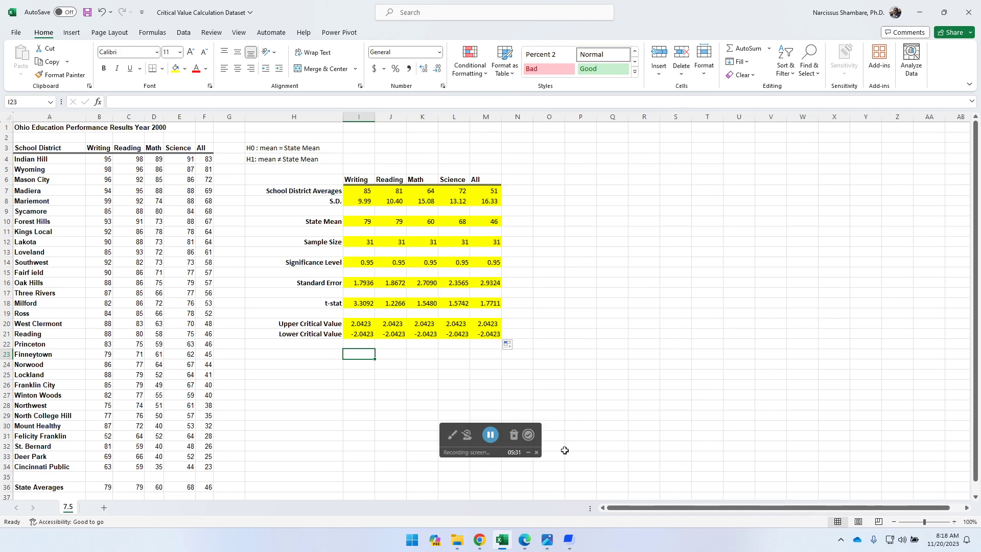
mouse_move(528, 548)
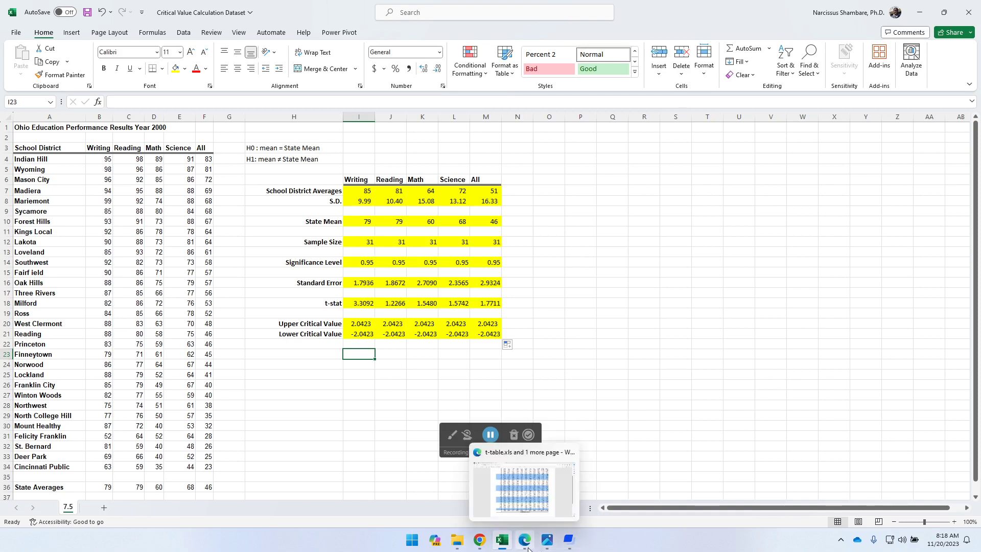
Read the t-table's df 30, two-tailed 95% value of 2.042 in Edge, then return to Excel
left_click(531, 494)
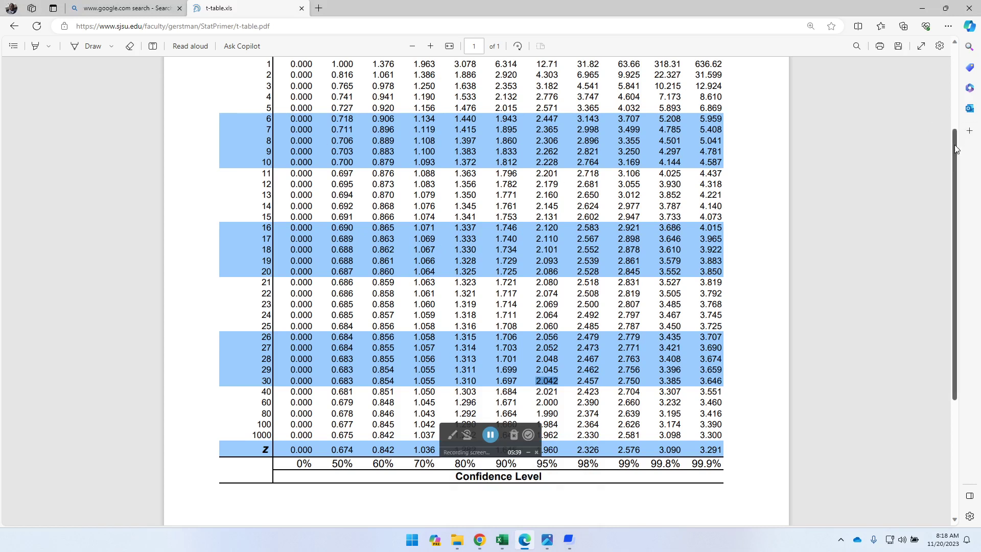
left_click_drag(955, 145, 959, 52)
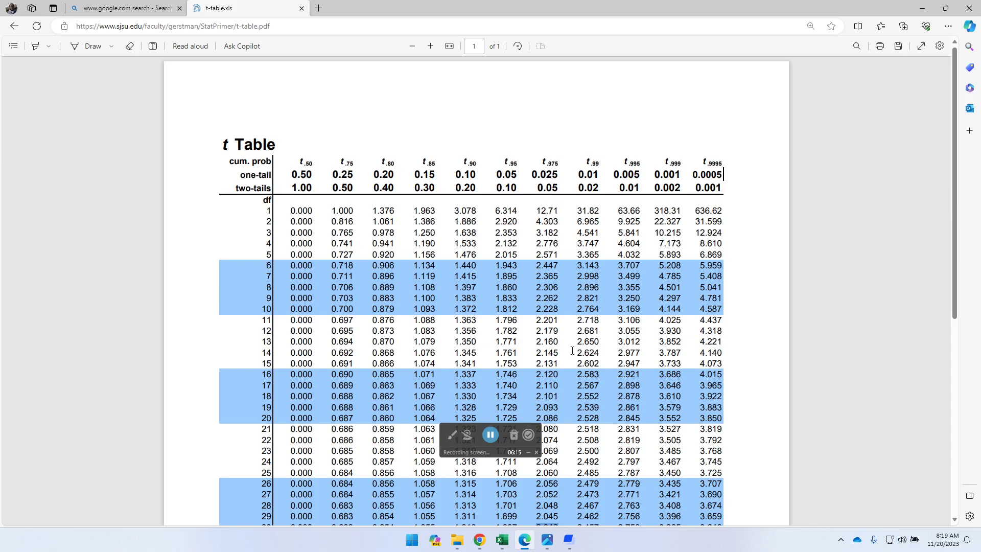
scroll(572, 350, "down", 2)
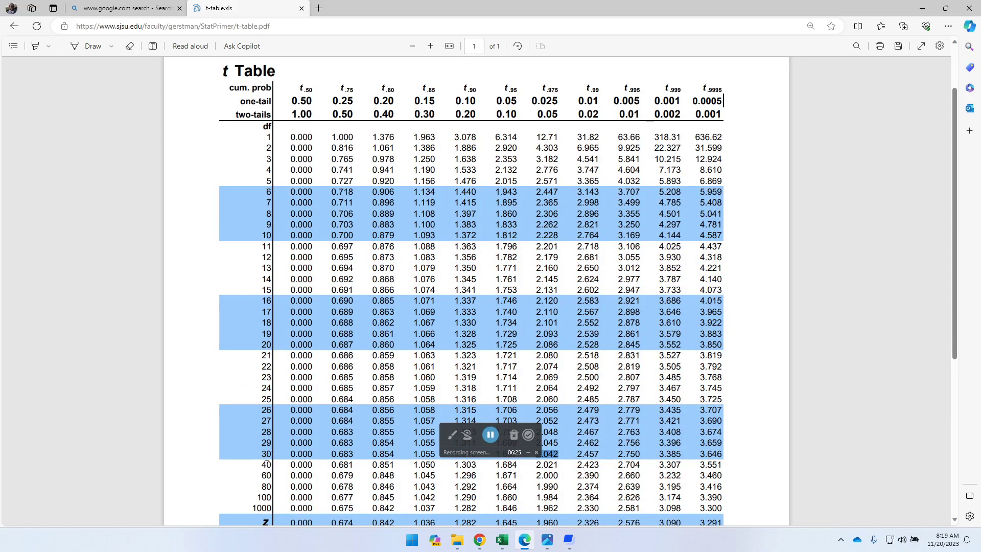
left_click(503, 540)
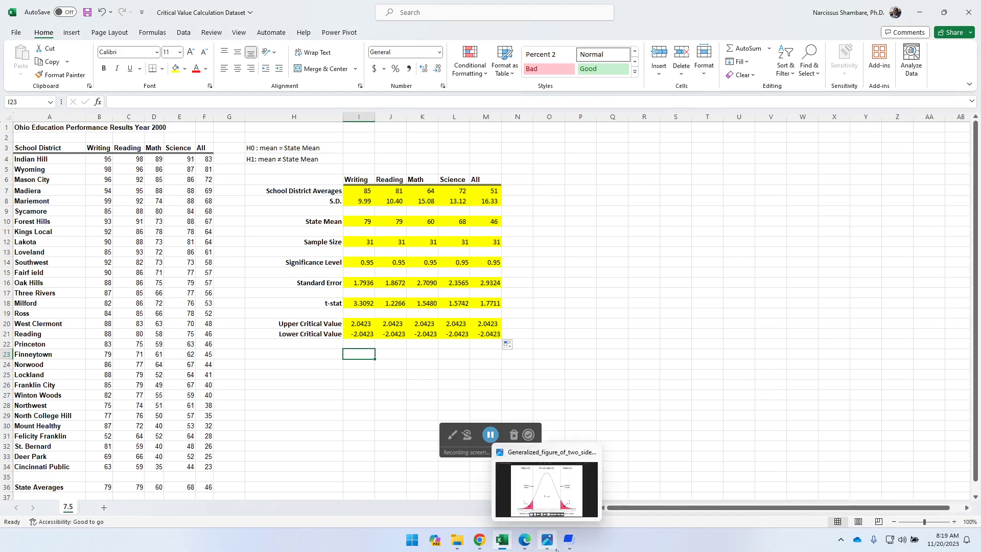
mouse_move(527, 546)
left_click(530, 475)
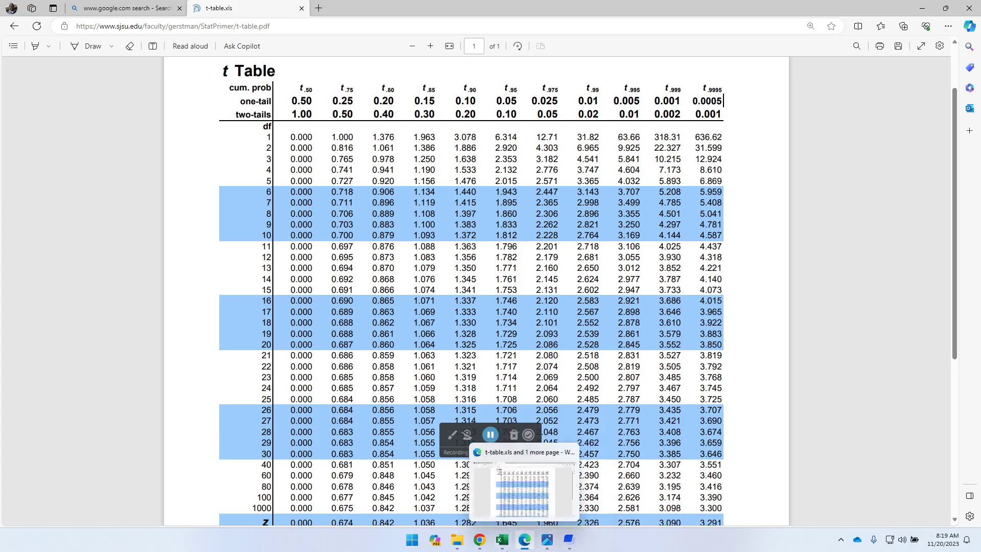
mouse_move(503, 546)
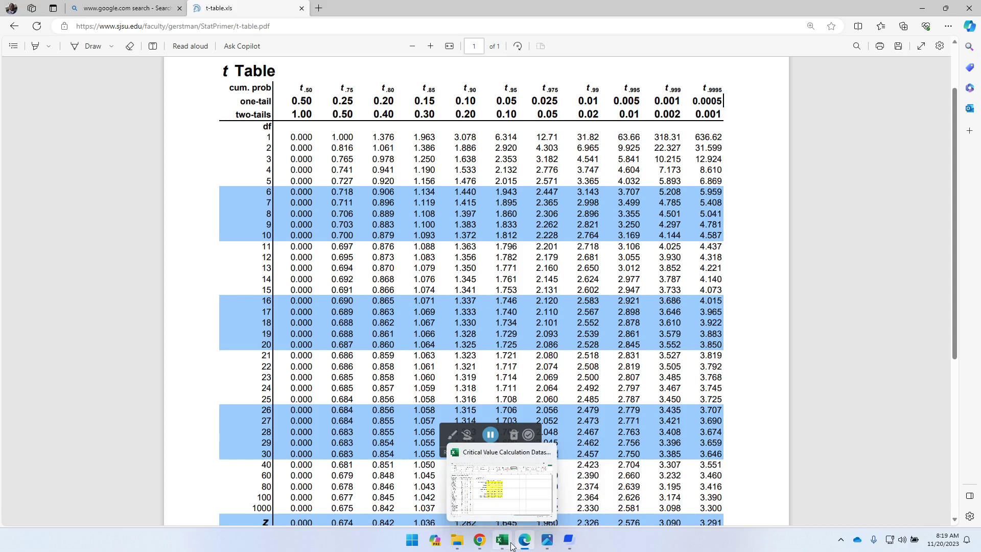
left_click(503, 545)
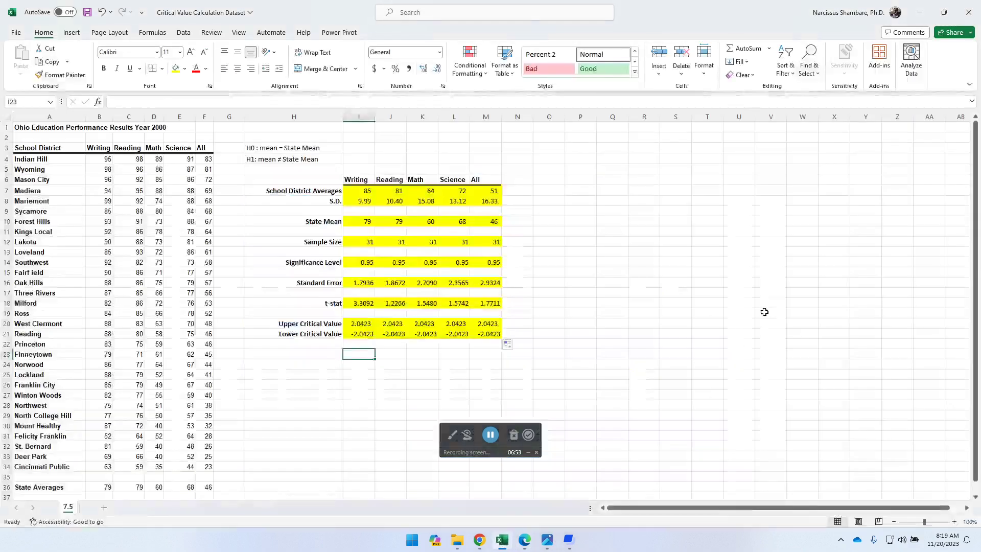
Enter the table value 2.042 in I23 and display I20 to three decimals as 2.042
type("2.042")
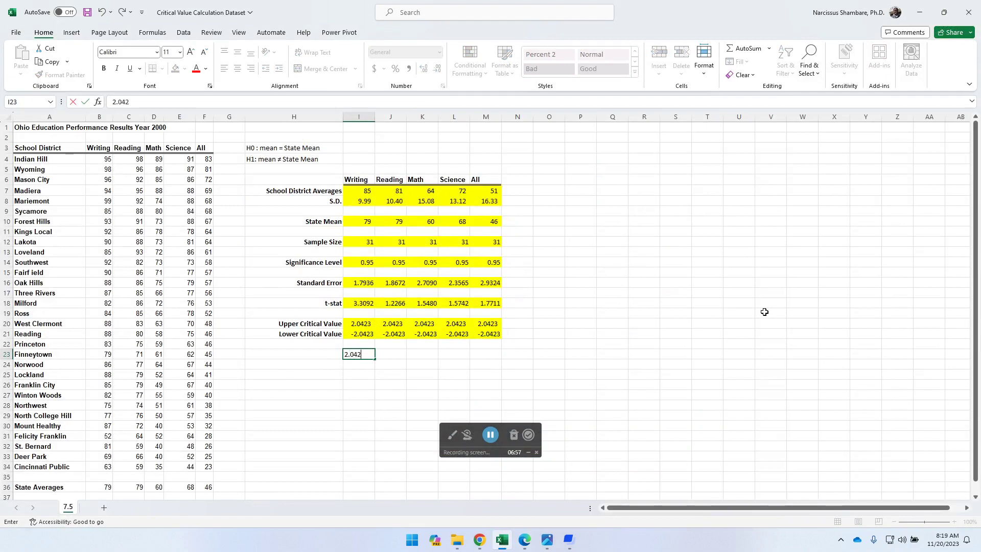
key("Return")
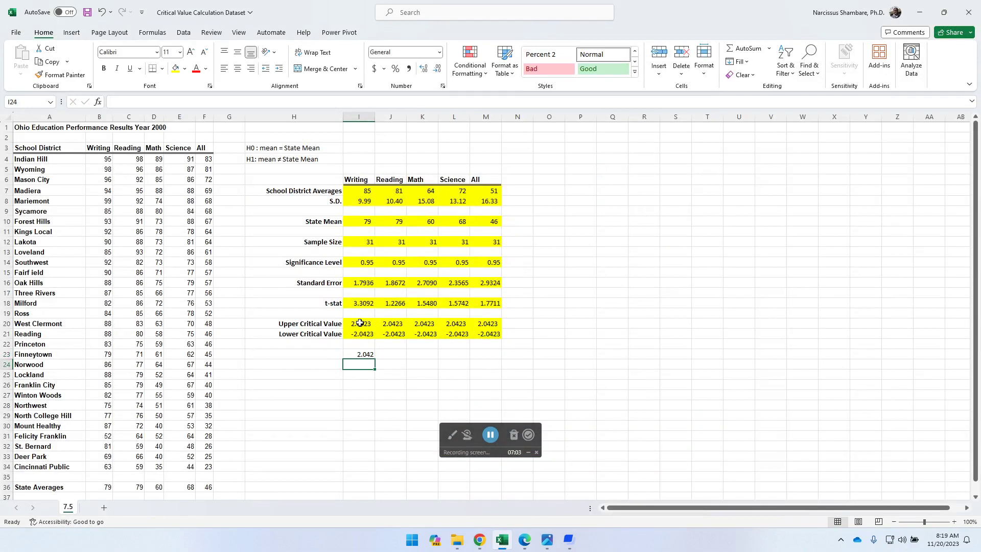
left_click(360, 323)
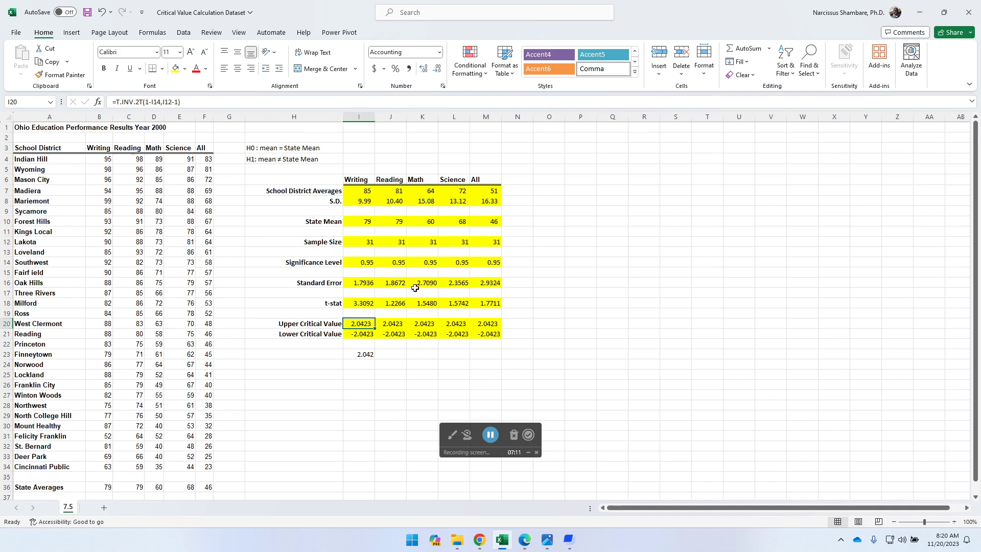
left_click(437, 70)
left_click(361, 353)
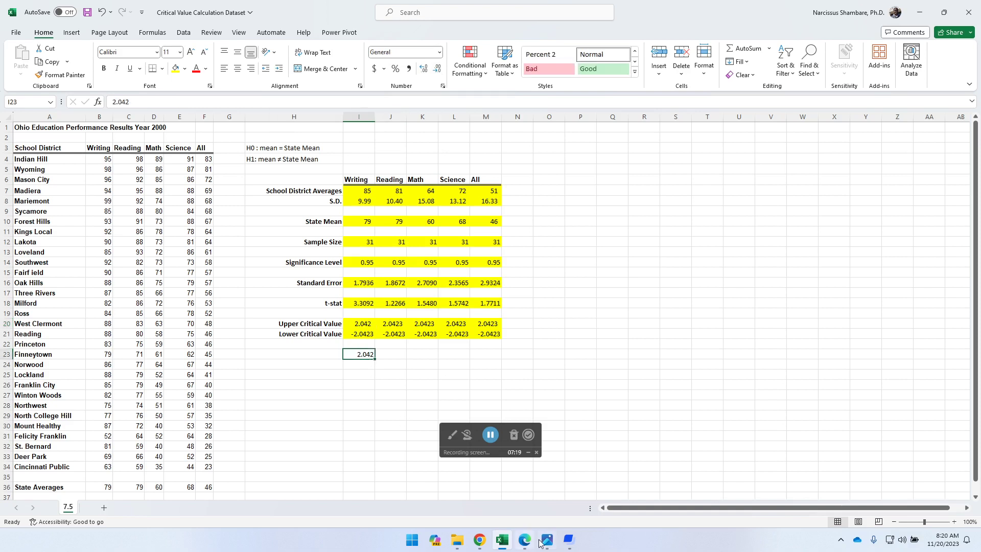
mouse_move(547, 543)
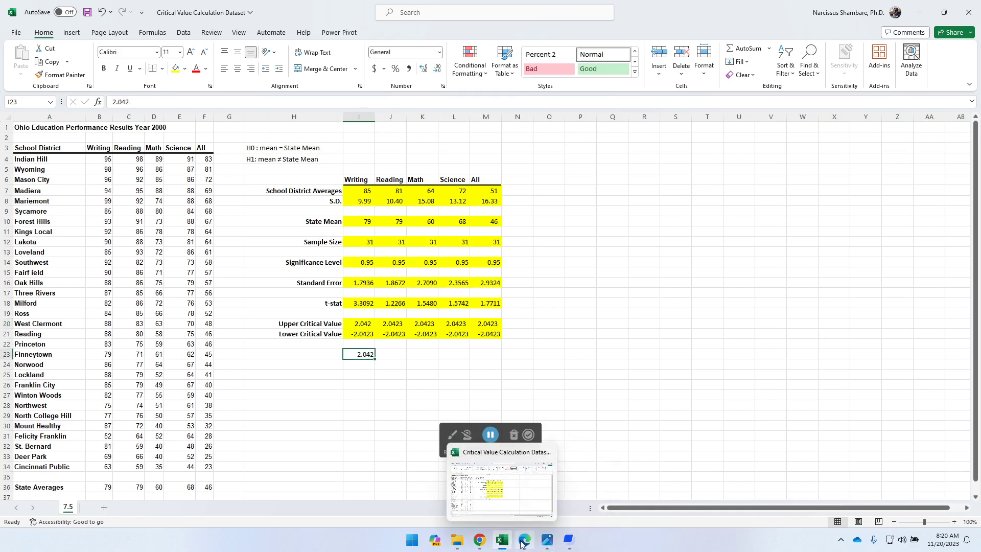
left_click(527, 543)
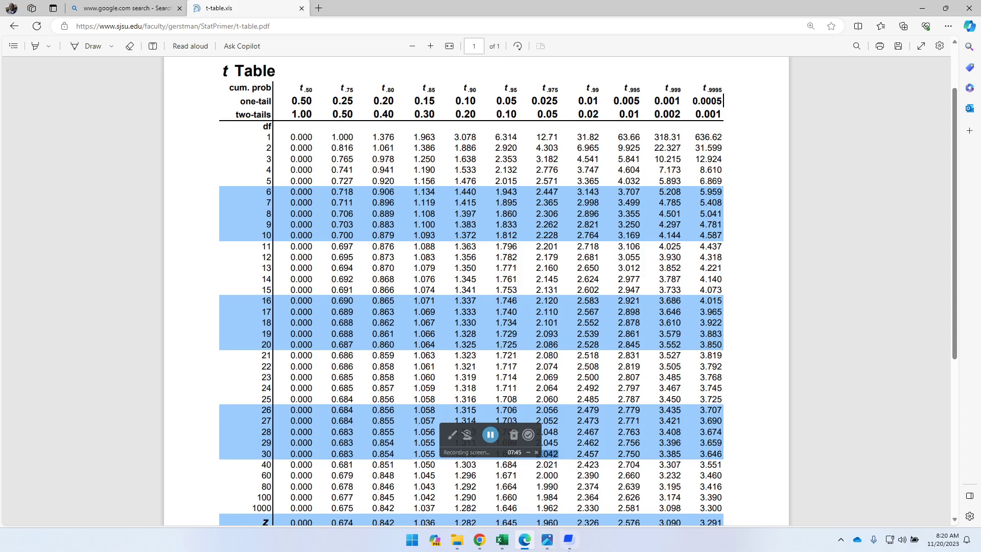
mouse_move(500, 540)
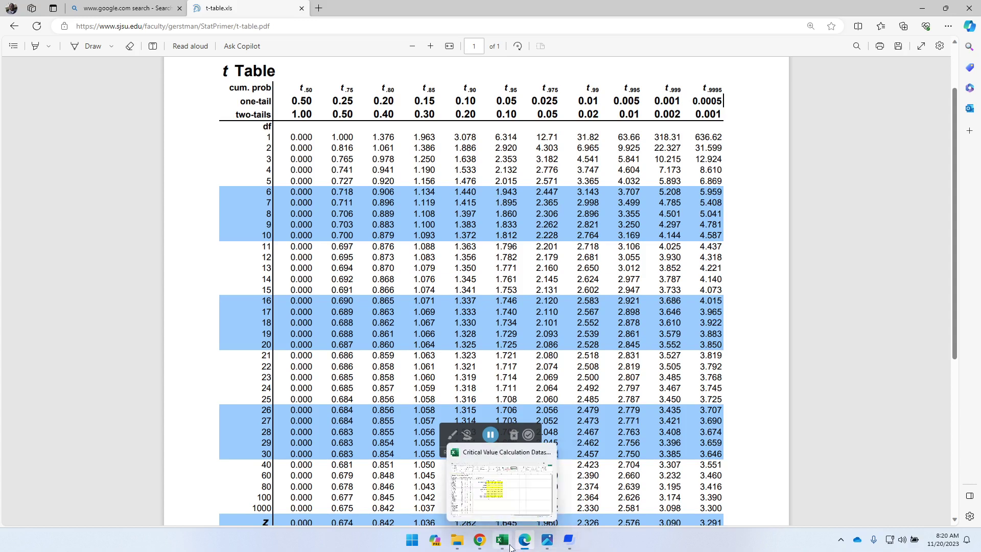
left_click(491, 492)
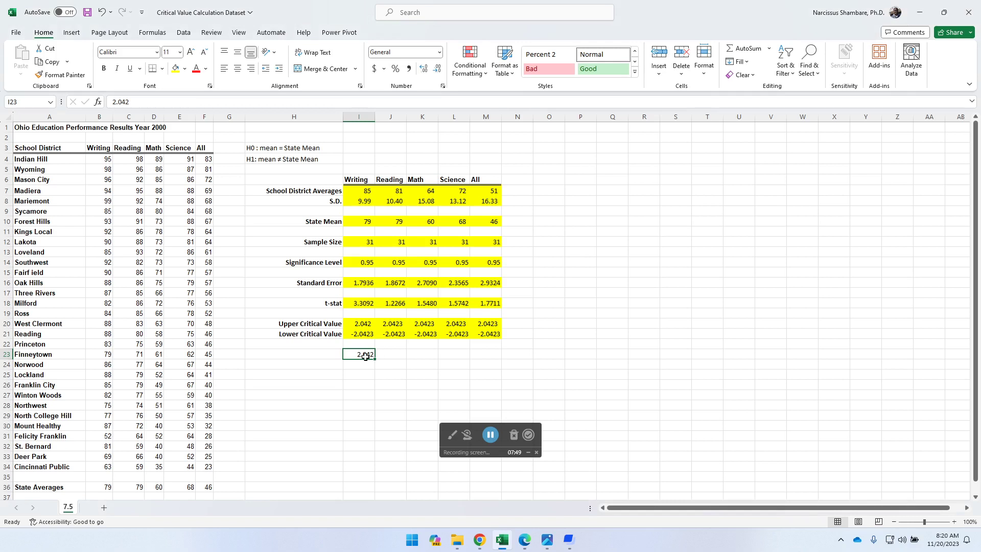